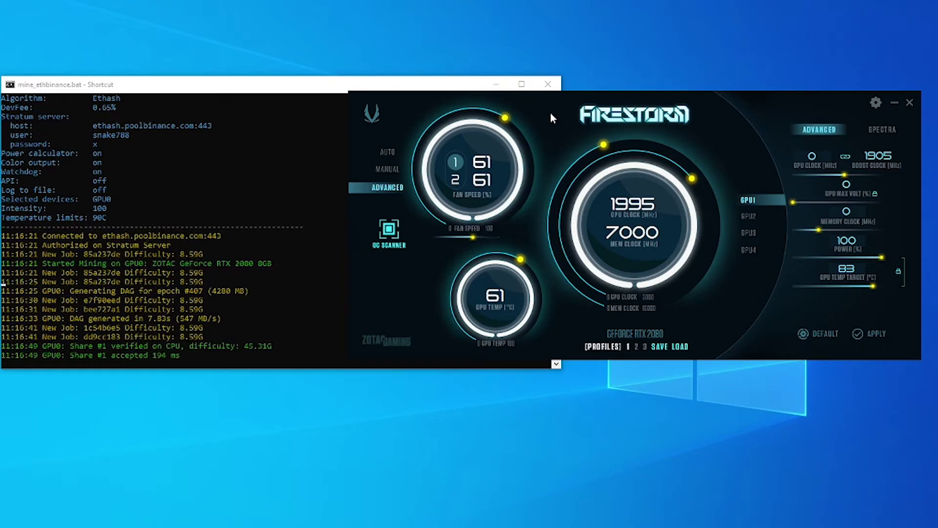
Shift the FireStorm window right and drag the power limit slider down to 37
drag(551, 115, 585, 114)
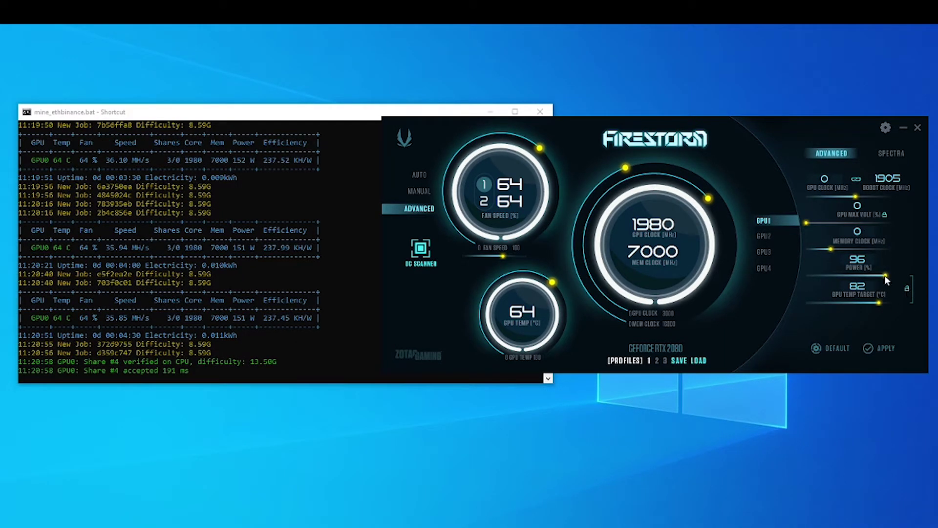
drag(826, 276, 797, 272)
Apply the 37 power limit, then apply a +100 memory clock offset (7099 MHz)
click(883, 348)
click(635, 273)
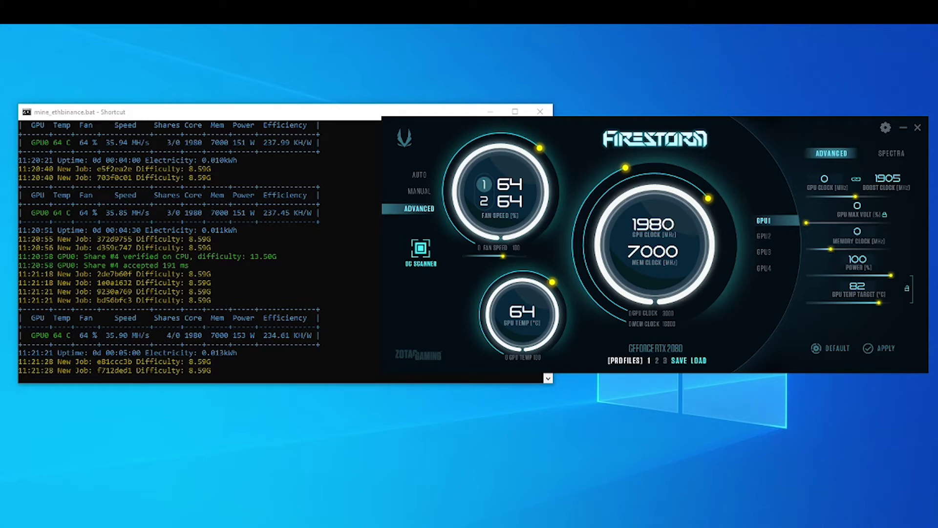
click(858, 231)
text(100)
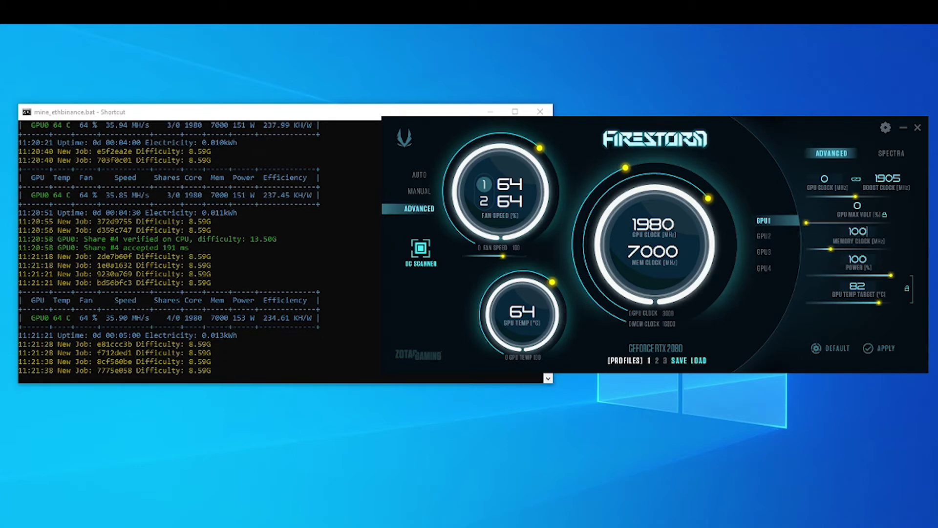
key(Return)
click(877, 352)
click(637, 273)
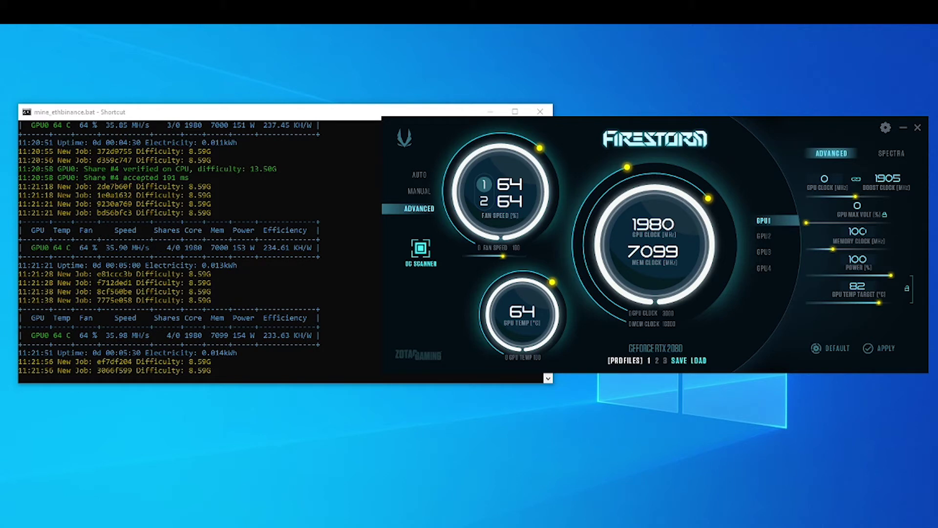
Apply a +200 memory offset together with a lowered power limit
double_click(858, 231)
text(200)
key(Return)
drag(891, 276, 806, 277)
click(878, 350)
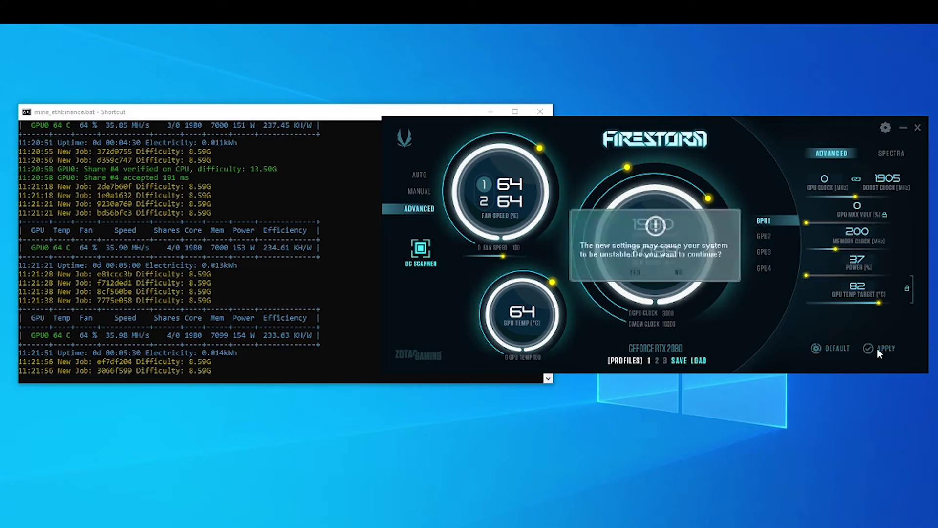
click(639, 271)
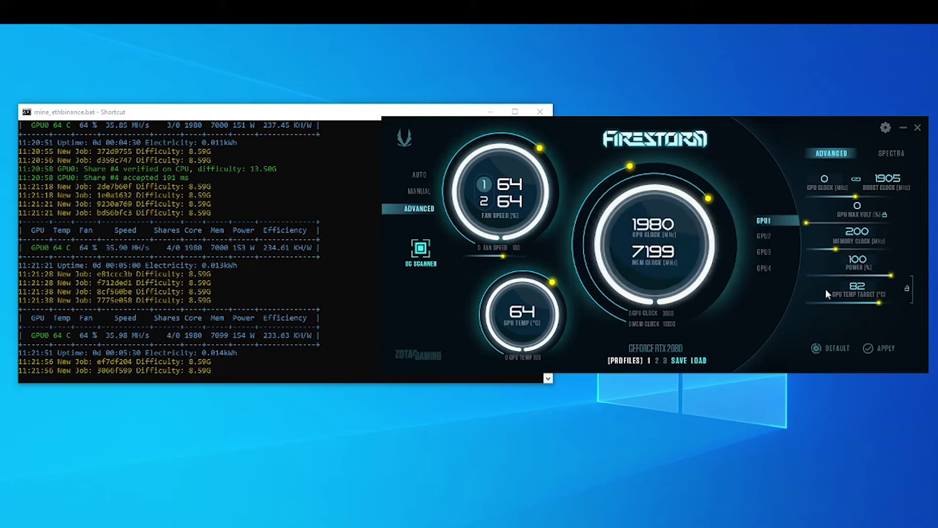
Apply a power limit of about 65
drag(891, 277, 847, 278)
click(885, 349)
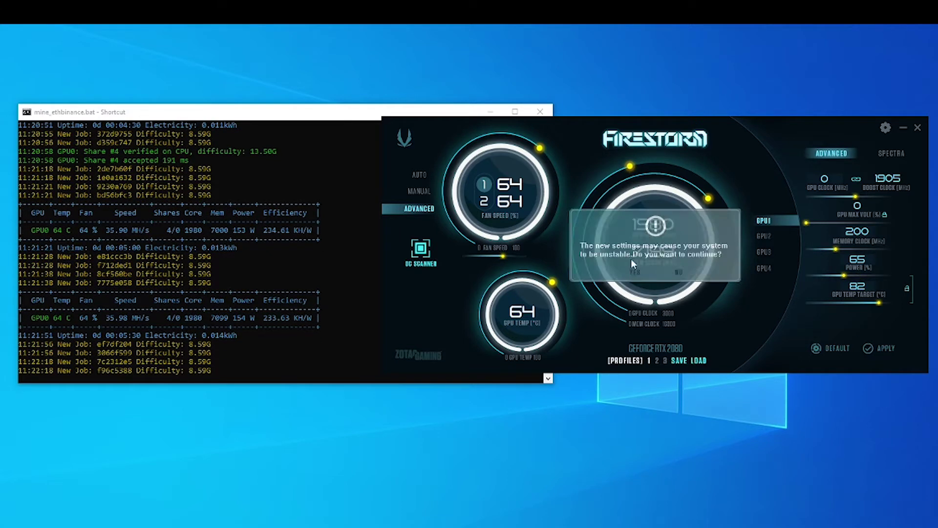
click(638, 270)
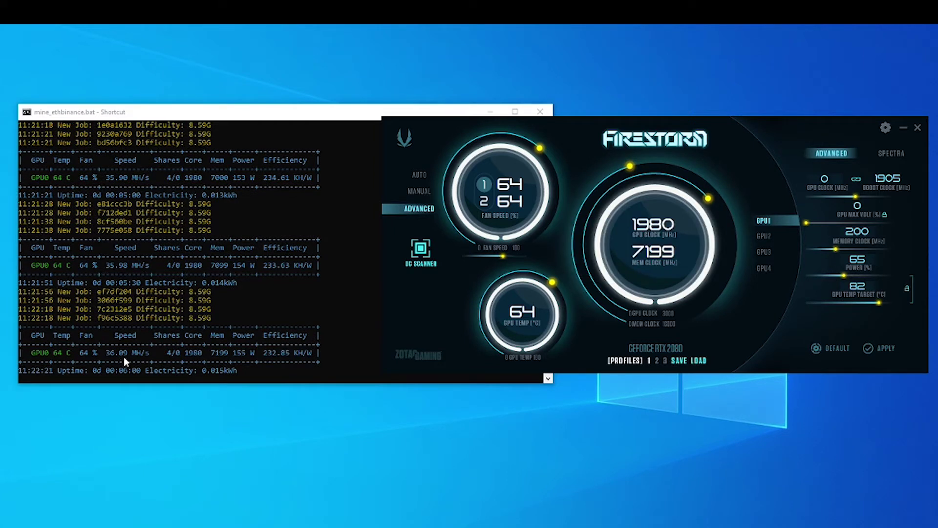
Apply a +400 memory clock offset, bringing memory to 7399 MHz
drag(871, 231, 846, 231)
text(400)
key(Return)
click(886, 348)
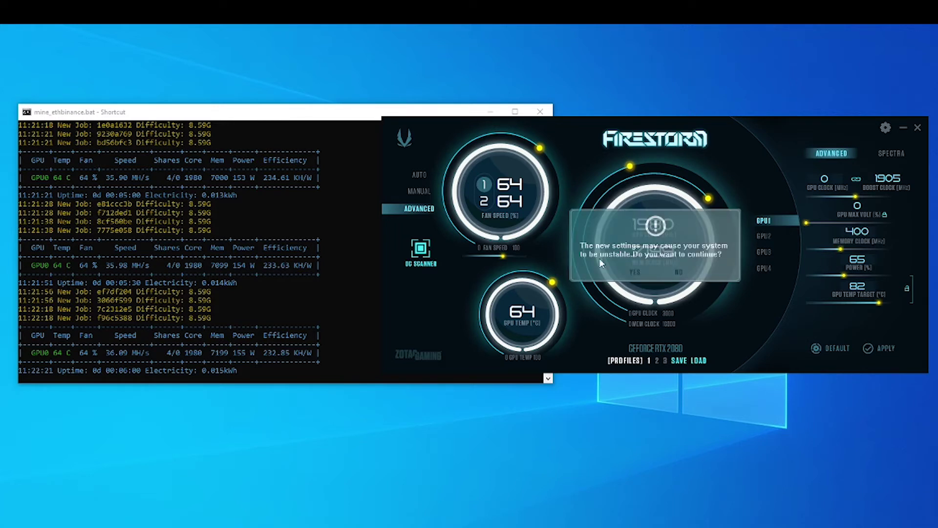
click(636, 273)
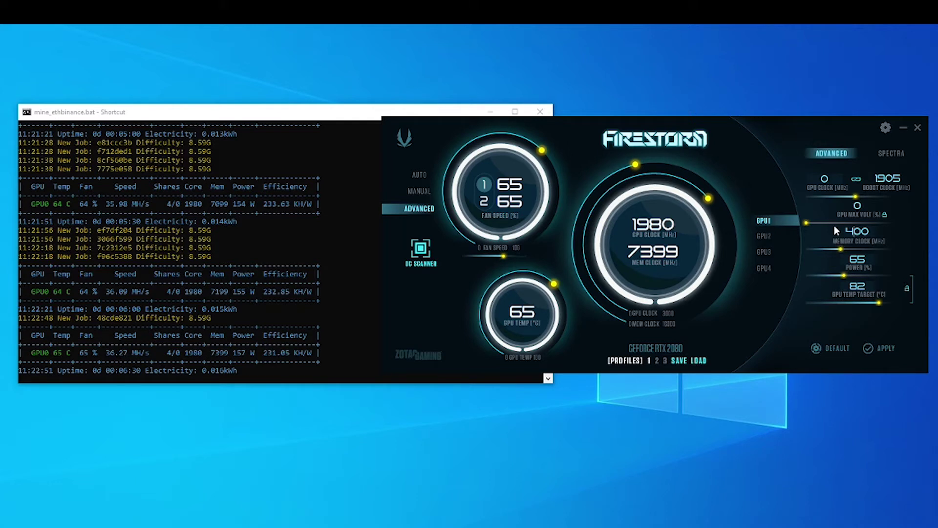
double_click(847, 230)
Apply a +600 memory clock offset
text(600)
key(Return)
click(875, 348)
click(666, 298)
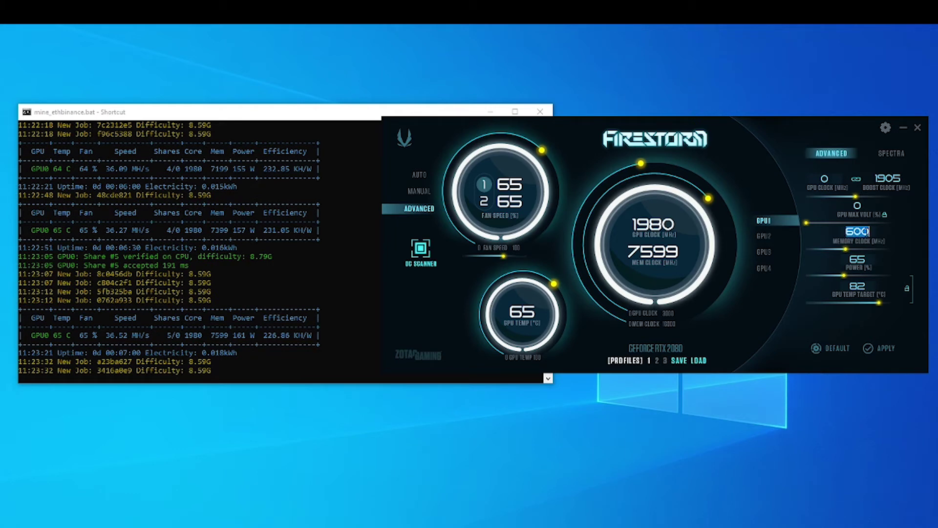
Apply a +800 memory offset (7799 MHz) and check the GMiner console hashrate
double_click(856, 231)
text(800)
key(Return)
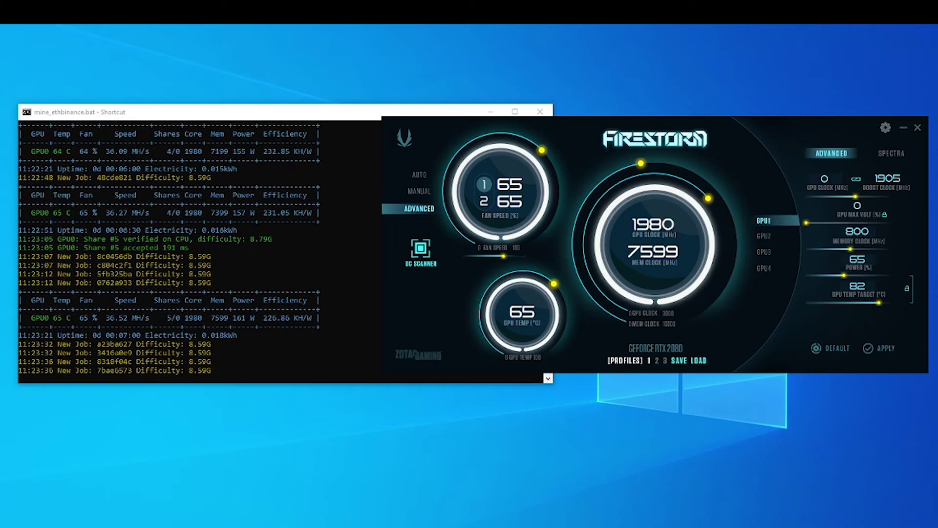
click(875, 349)
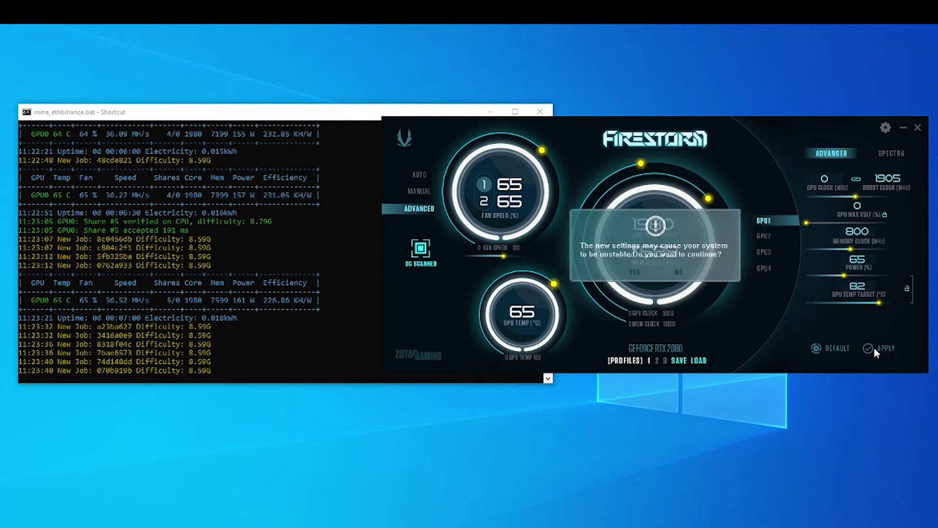
click(634, 269)
click(261, 262)
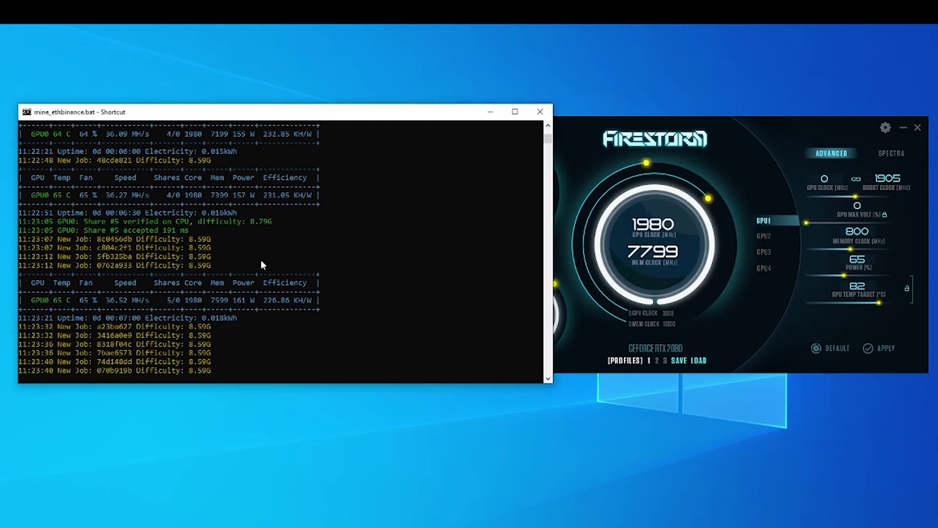
click(585, 129)
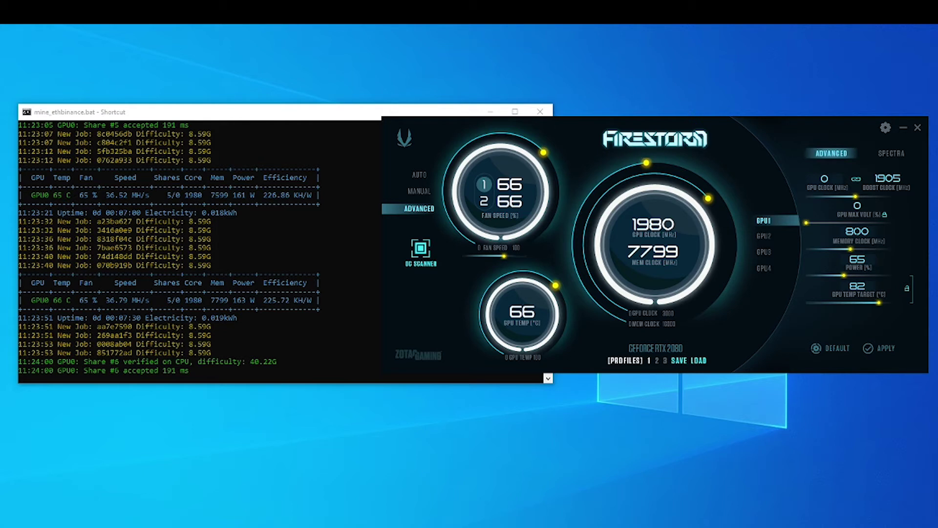
double_click(857, 231)
Unlock GPU Max Volt, set it to 10, set power to 59, and apply
click(884, 216)
double_click(857, 206)
text(9)
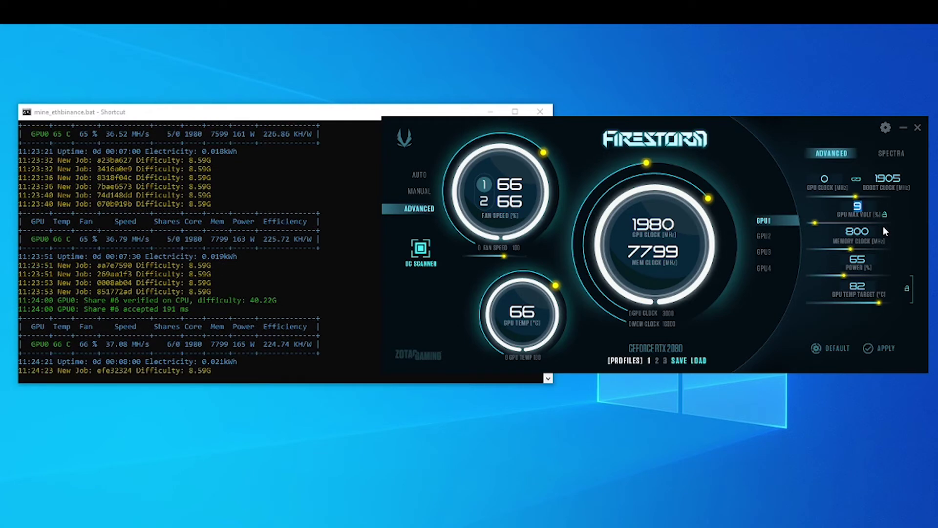
text(10)
drag(844, 275, 836, 276)
click(879, 349)
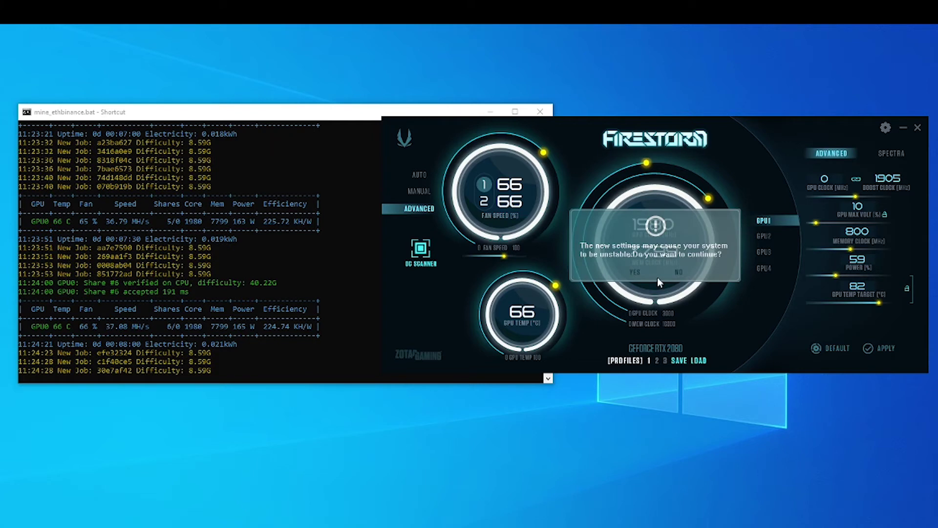
click(637, 272)
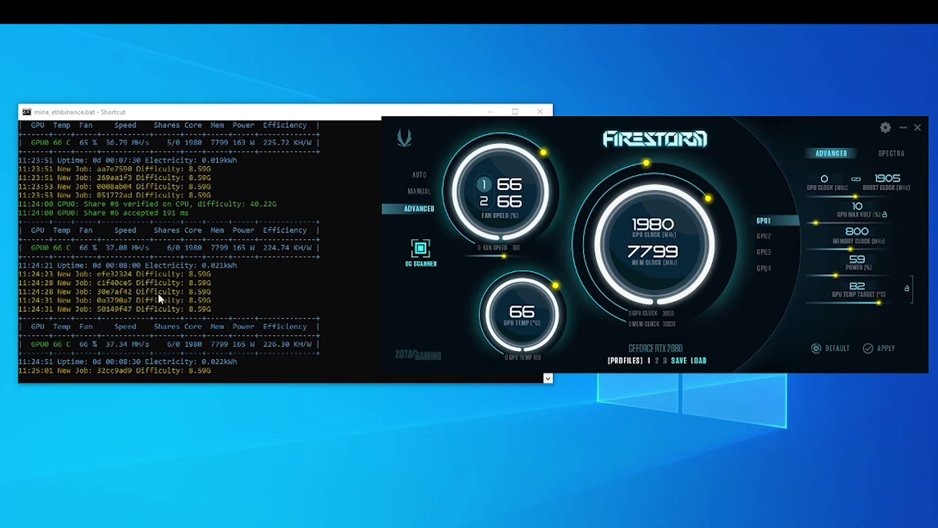
Restart GMiner from mine_ethbinance.bat and place its console beside FireStorm
click(540, 111)
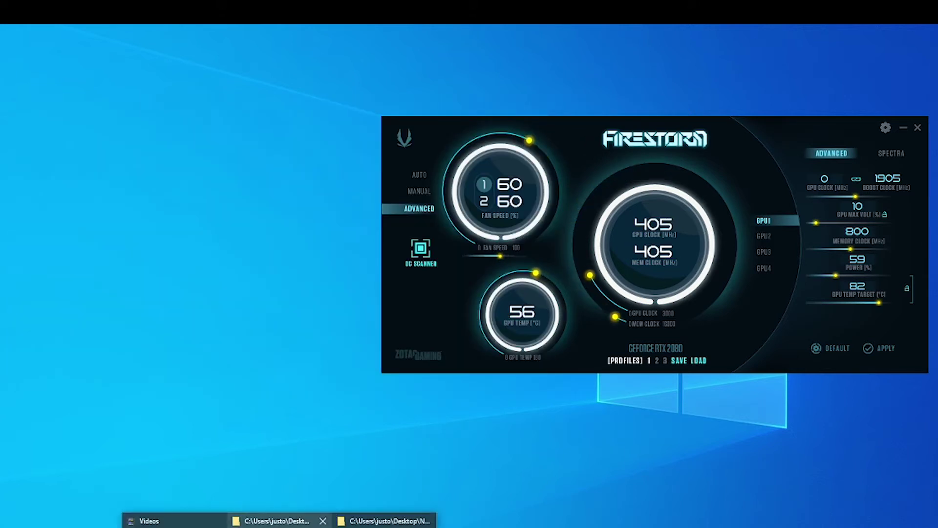
click(274, 519)
double_click(267, 189)
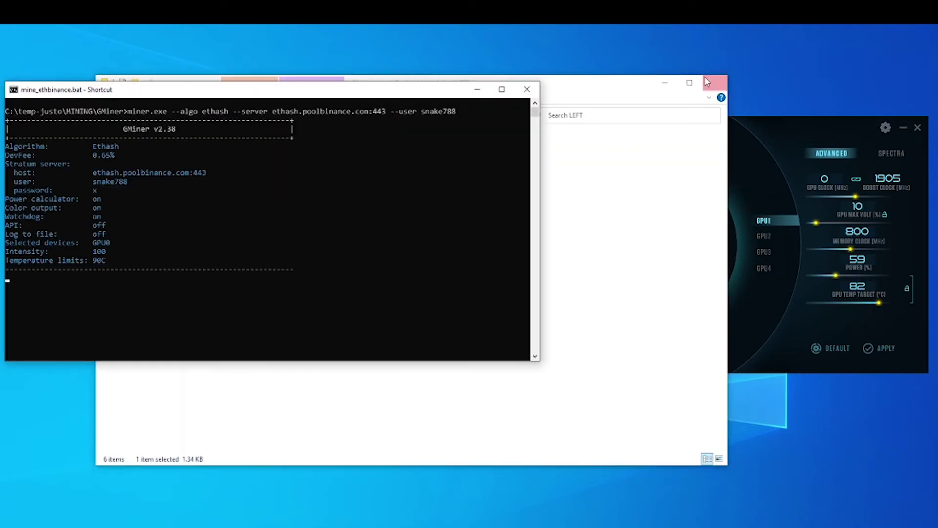
click(707, 81)
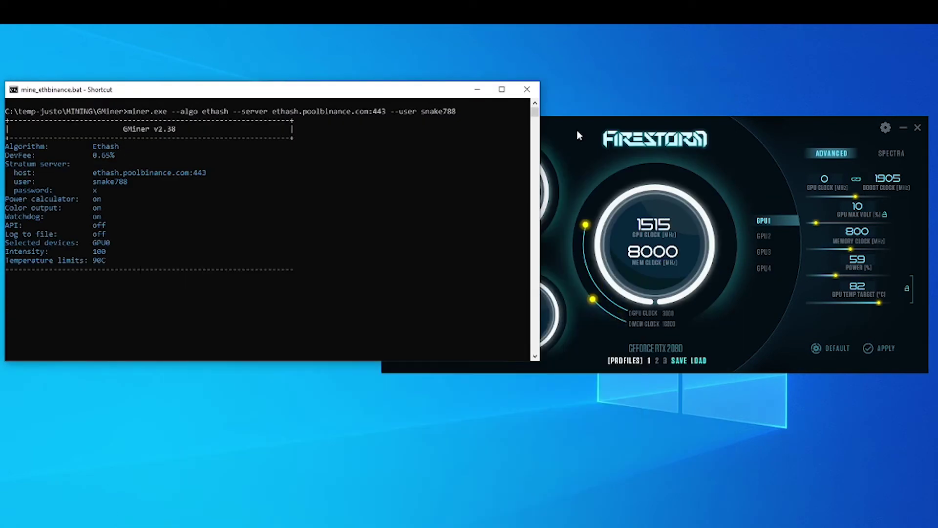
drag(440, 92, 442, 110)
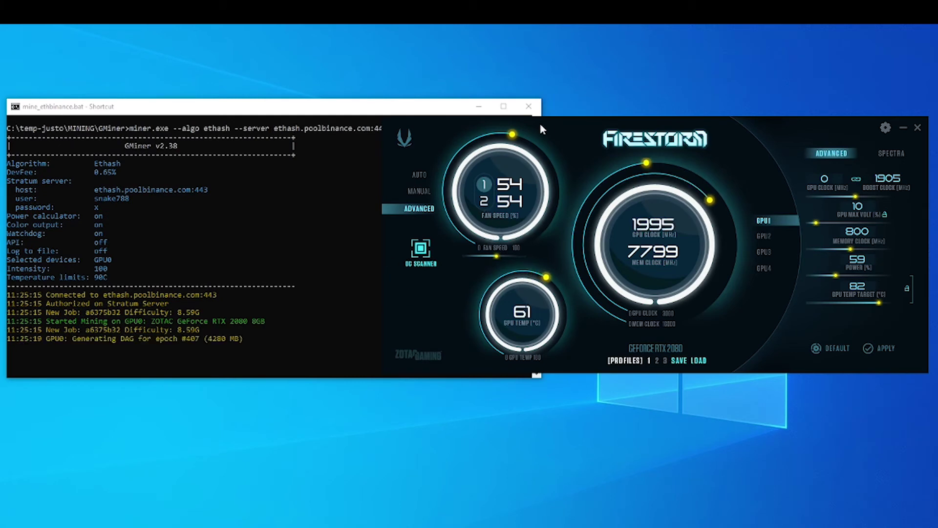
drag(542, 122, 567, 127)
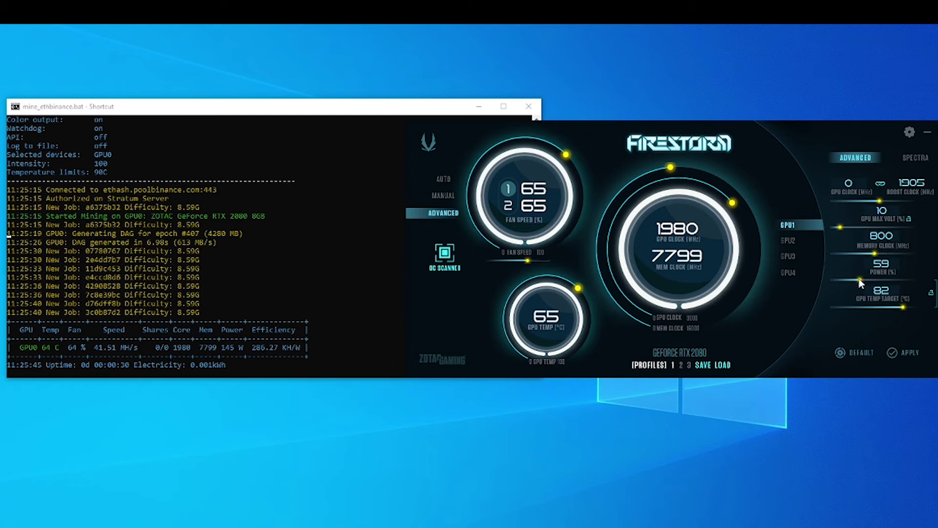
Apply a 45 power limit in FireStorm
drag(860, 279, 841, 279)
click(909, 353)
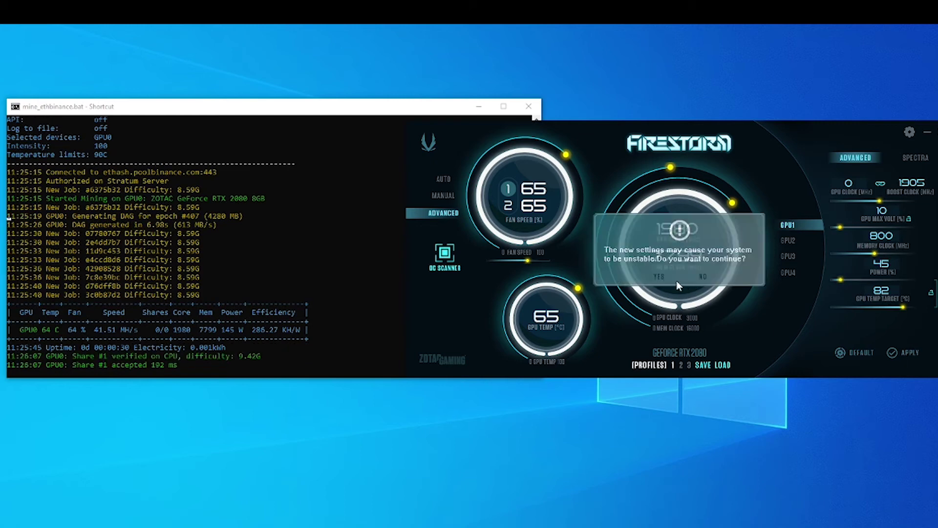
click(661, 276)
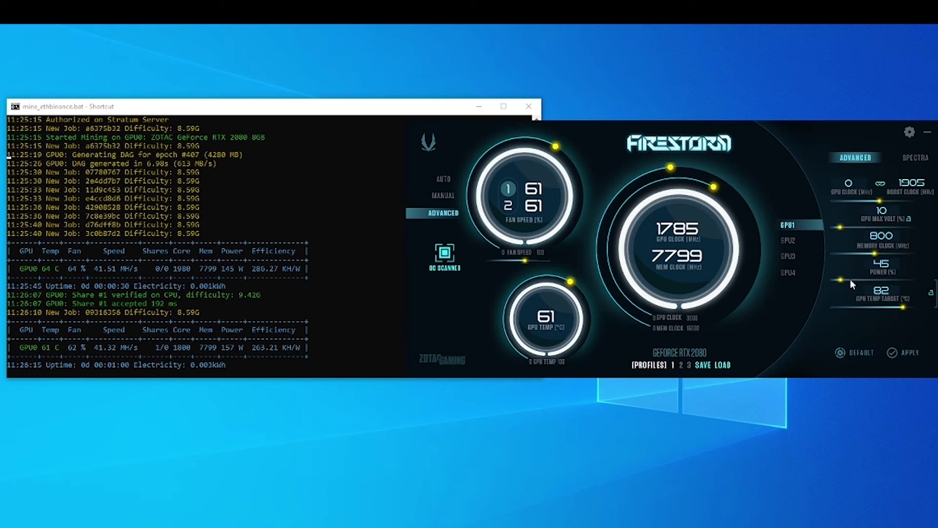
Apply a +1422 memory offset, bringing memory to 8421 MHz
drag(875, 253, 882, 253)
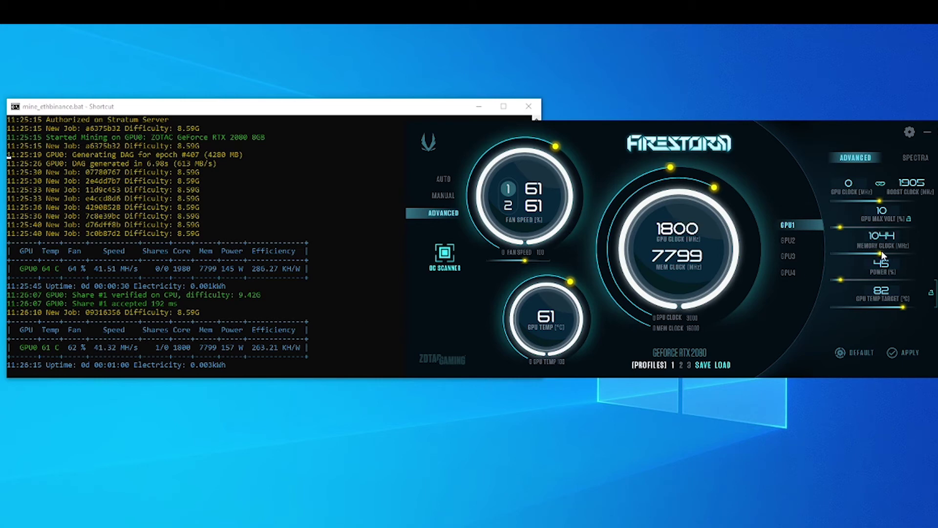
drag(883, 252, 891, 253)
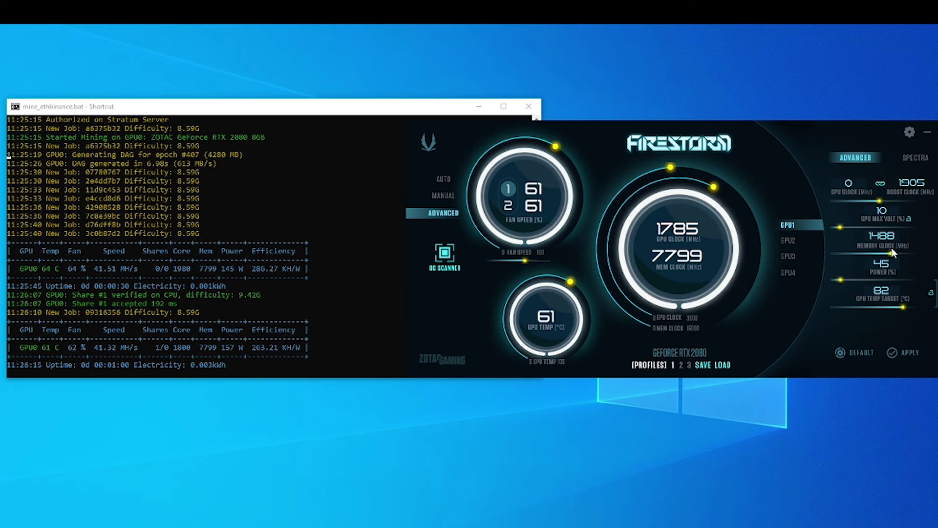
click(911, 354)
click(659, 277)
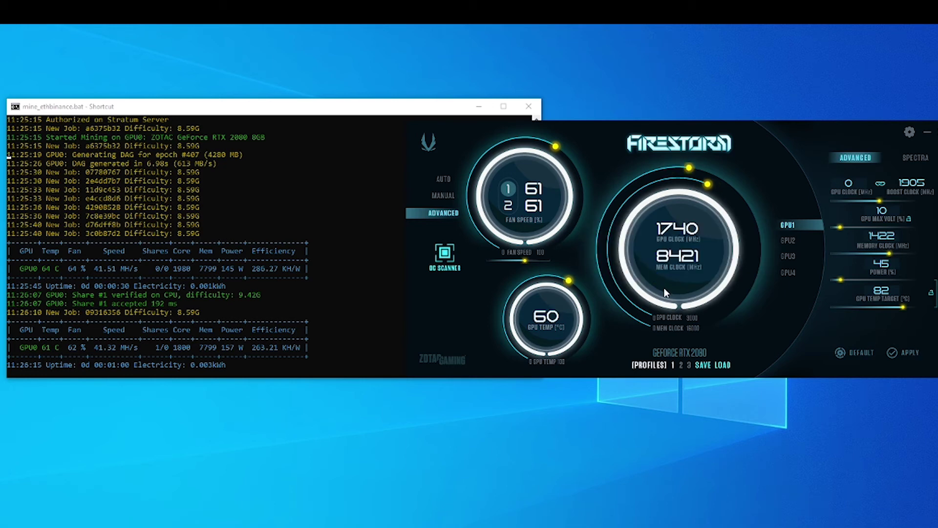